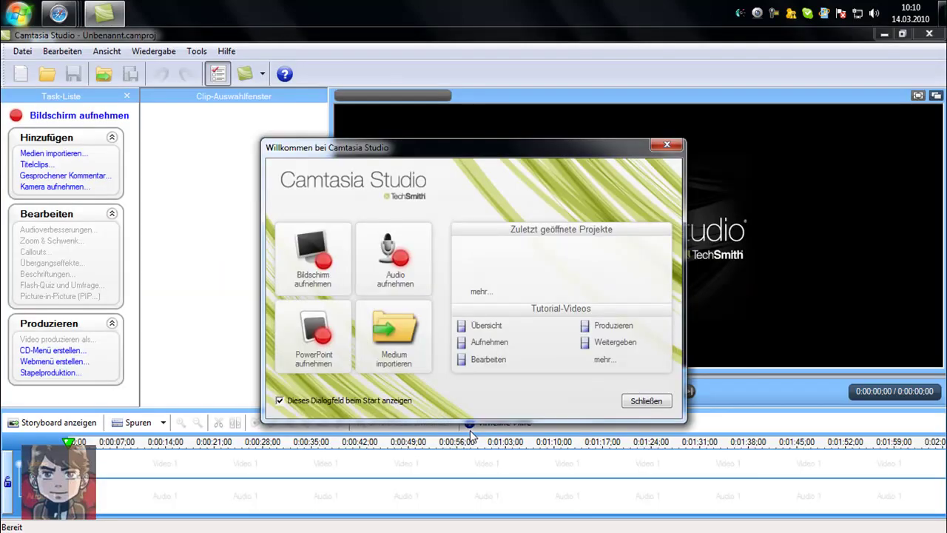
# - Dismiss the welcome dialog and import Aufzeichnen-3.avi from drive D: into the project
pyautogui.click(658, 149)
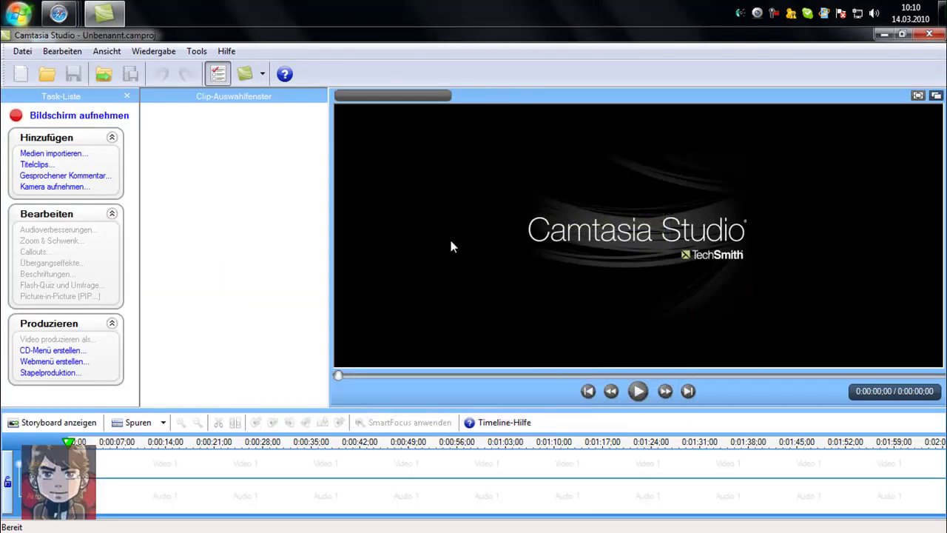
pyautogui.click(103, 75)
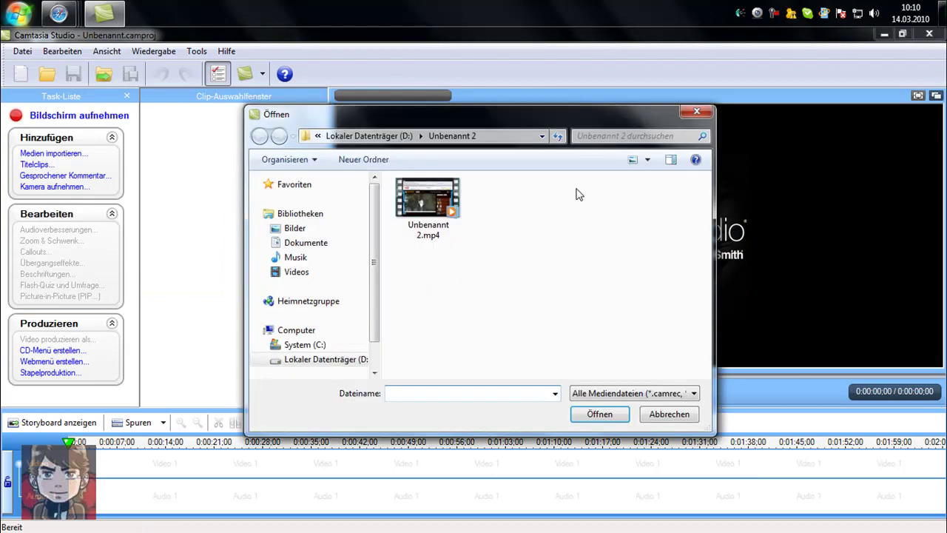
pyautogui.click(408, 138)
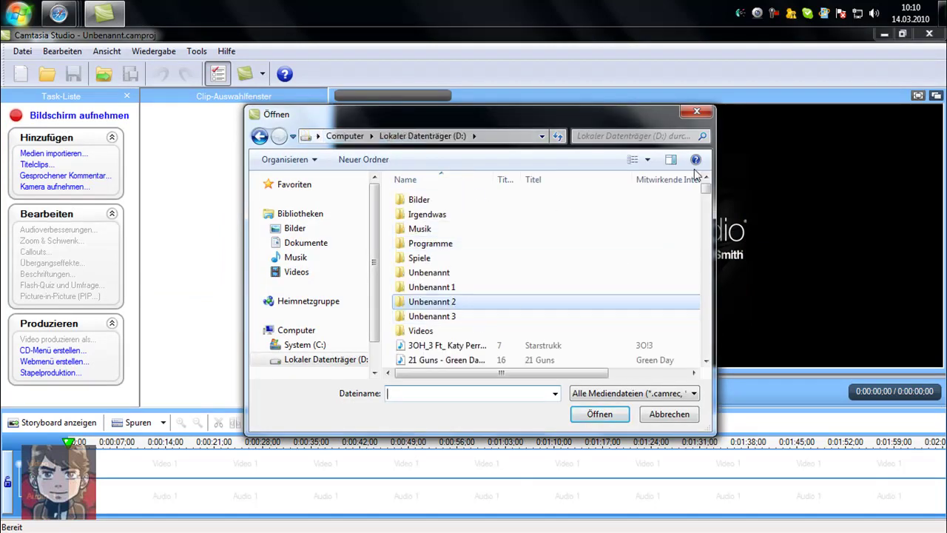
pyautogui.moveTo(707, 188); pyautogui.dragTo(710, 204)
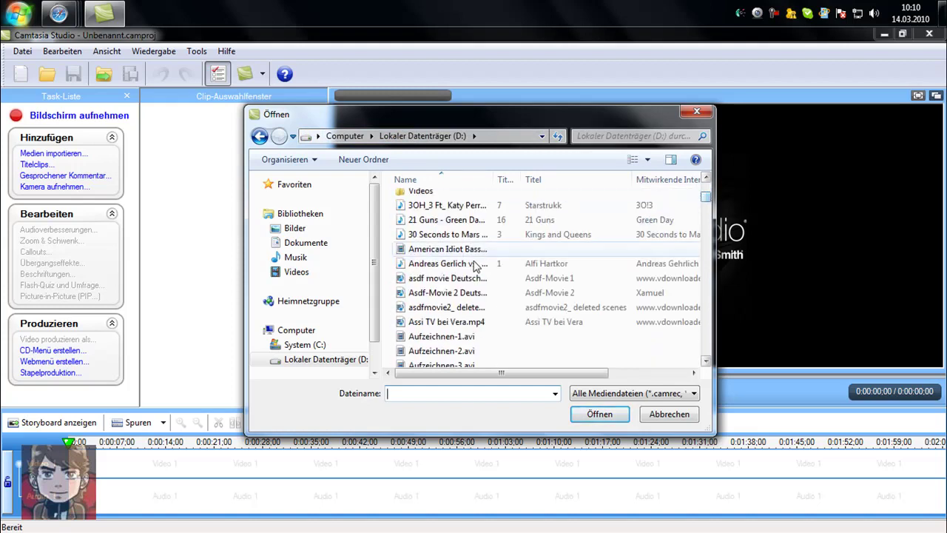
pyautogui.doubleClick(440, 365)
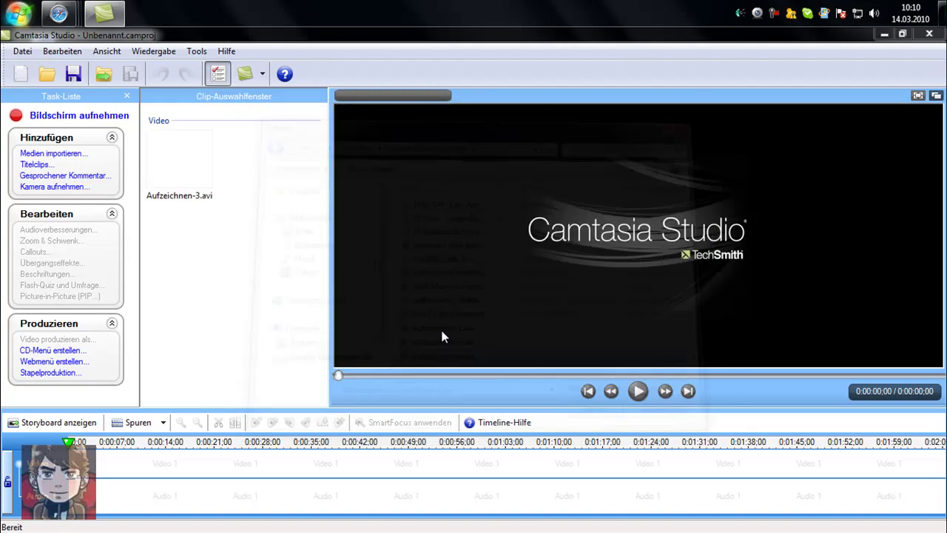
# - Place Aufzeichnen-3.avi at the start of the timeline and set the project's editing dimensions to the HD profile (1280 x 720)
pyautogui.moveTo(193, 147); pyautogui.dragTo(158, 467)
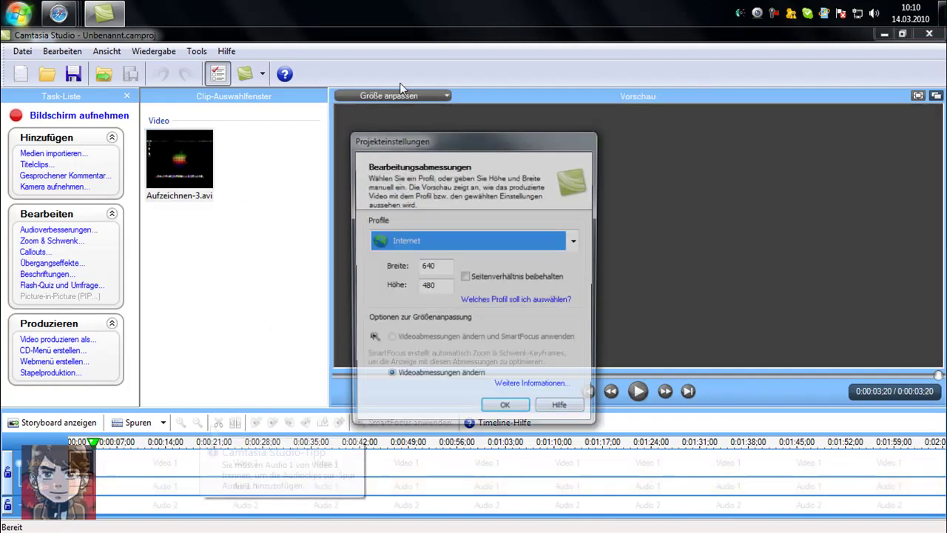
pyautogui.click(456, 238)
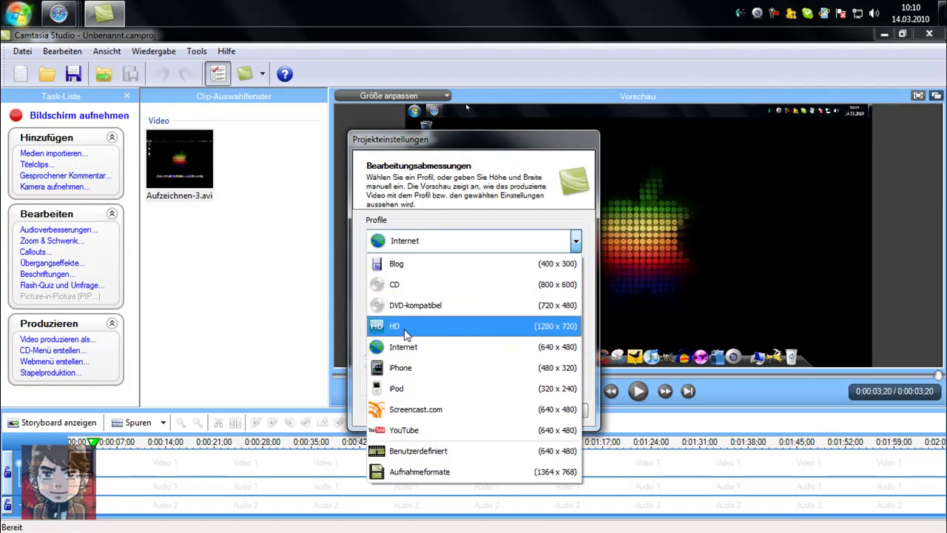
pyautogui.click(409, 333)
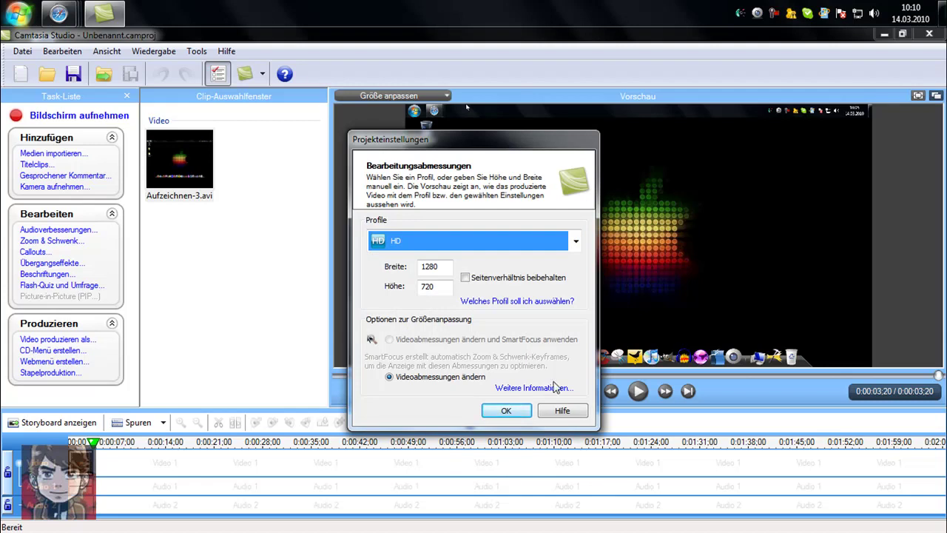
pyautogui.click(504, 411)
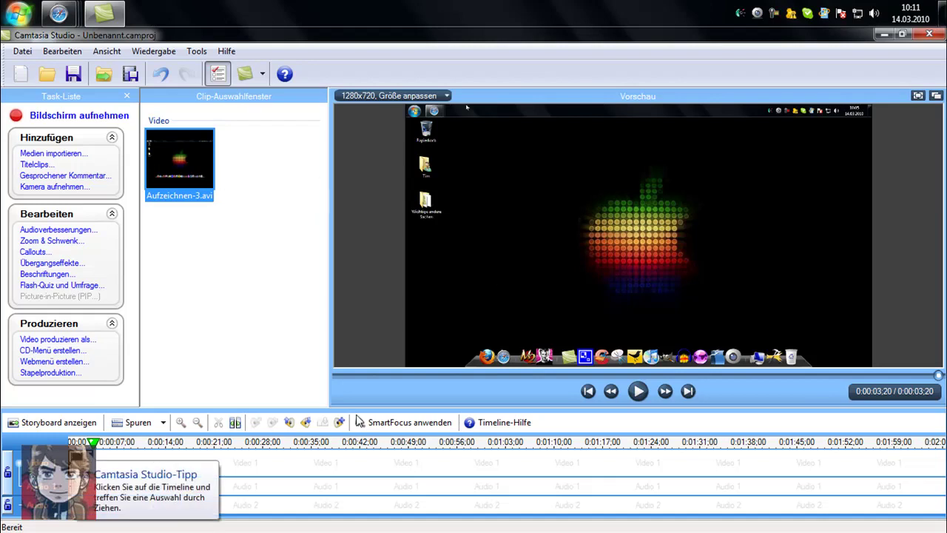
pyautogui.click(190, 317)
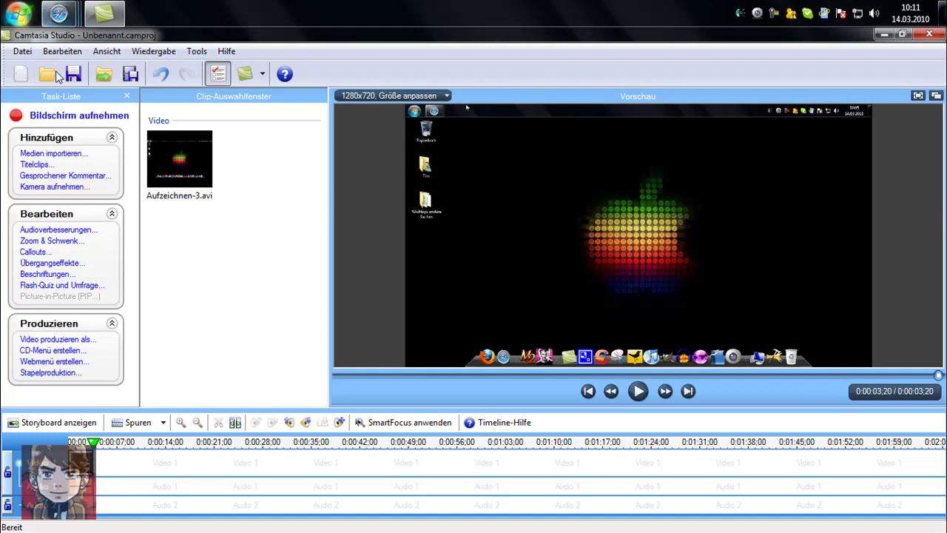
# - Import the image 1.jpg from the Bilder folder on drive D: into the project
pyautogui.click(111, 77)
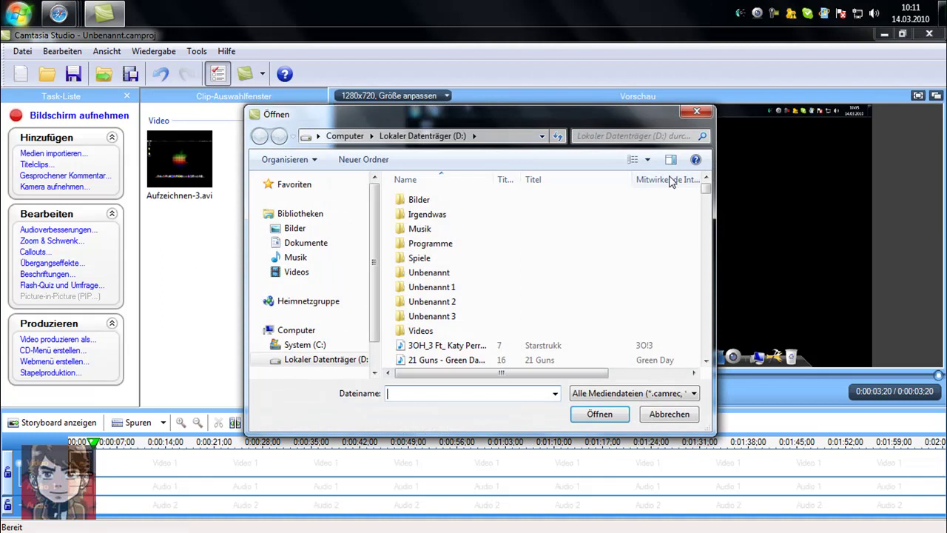
pyautogui.moveTo(706, 190)
pyautogui.mouseDown()
pyautogui.moveTo(704, 211)
pyautogui.moveTo(704, 182)
pyautogui.mouseUp()
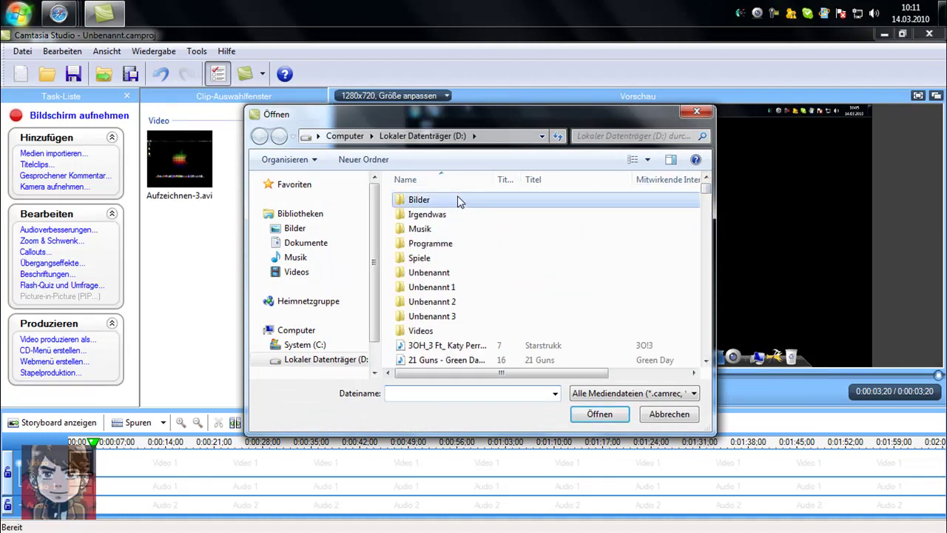
pyautogui.doubleClick(666, 199)
pyautogui.doubleClick(655, 326)
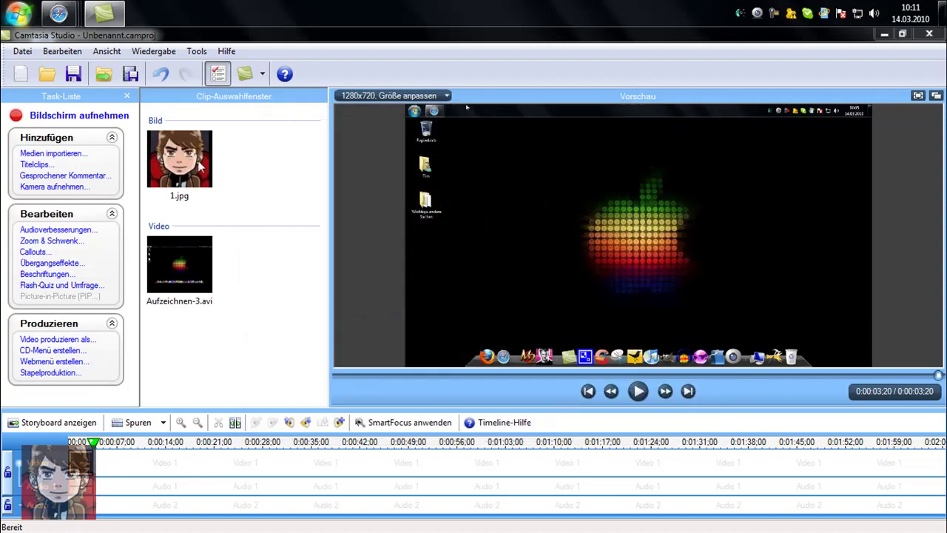
# - Show the PIP track and add 1.jpg at its start, previewed over the video track
pyautogui.click(198, 165)
pyautogui.moveTo(199, 165); pyautogui.dragTo(164, 288)
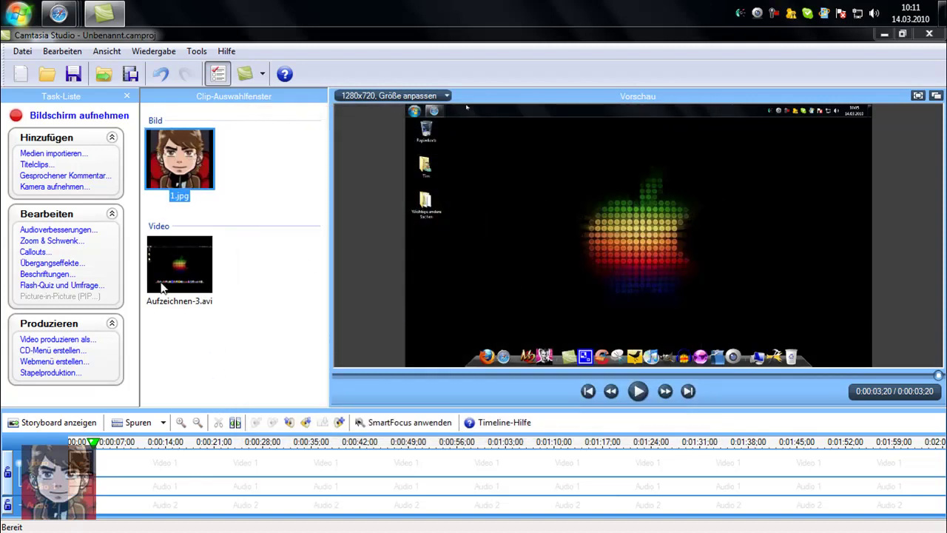
pyautogui.click(137, 423)
pyautogui.click(138, 388)
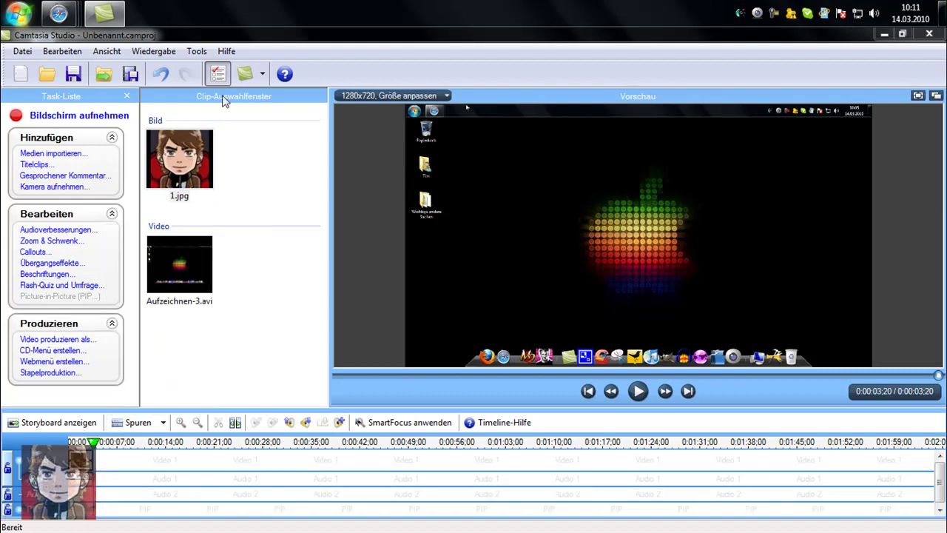
pyautogui.moveTo(179, 149); pyautogui.dragTo(71, 510)
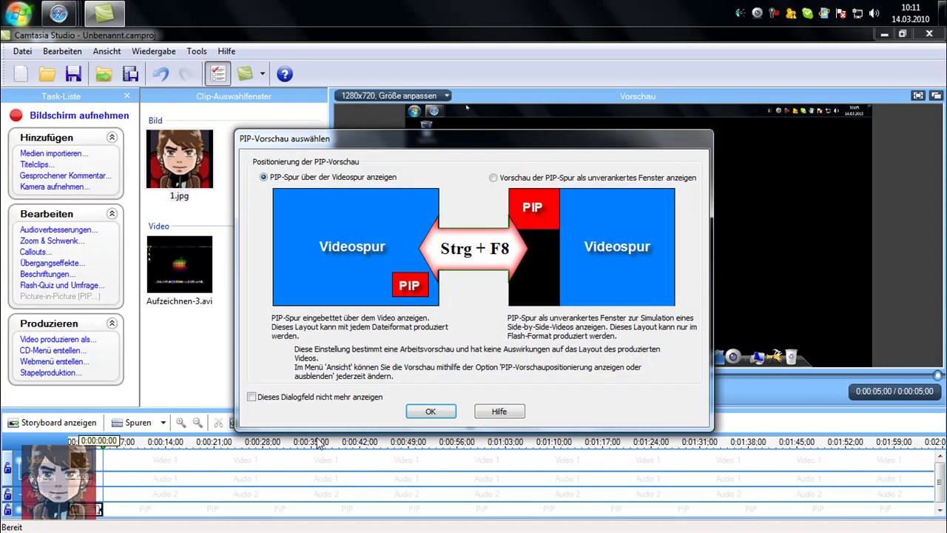
pyautogui.click(431, 411)
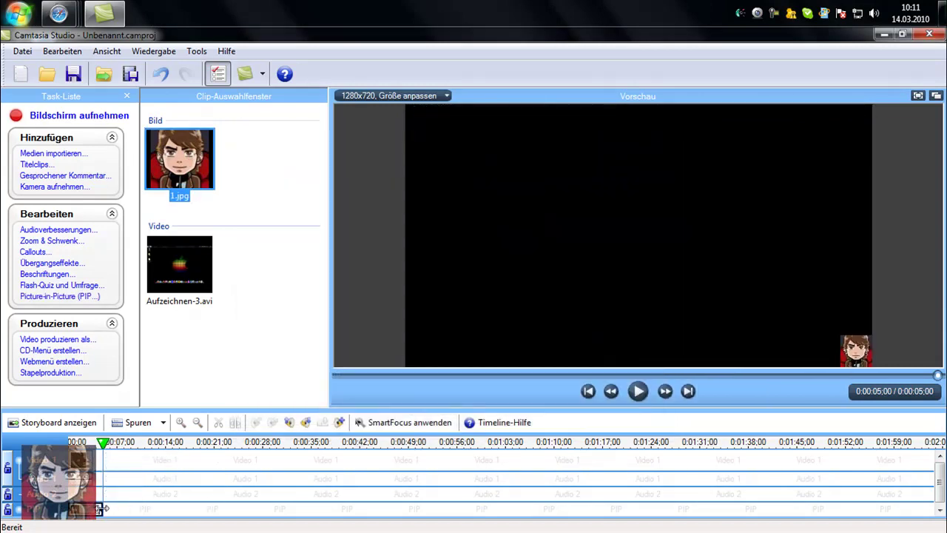
# - Shorten the 1.jpg clip on the PIP track to end at about 0:00:03;12 and open its picture-in-picture properties
pyautogui.moveTo(102, 510); pyautogui.dragTo(95, 511)
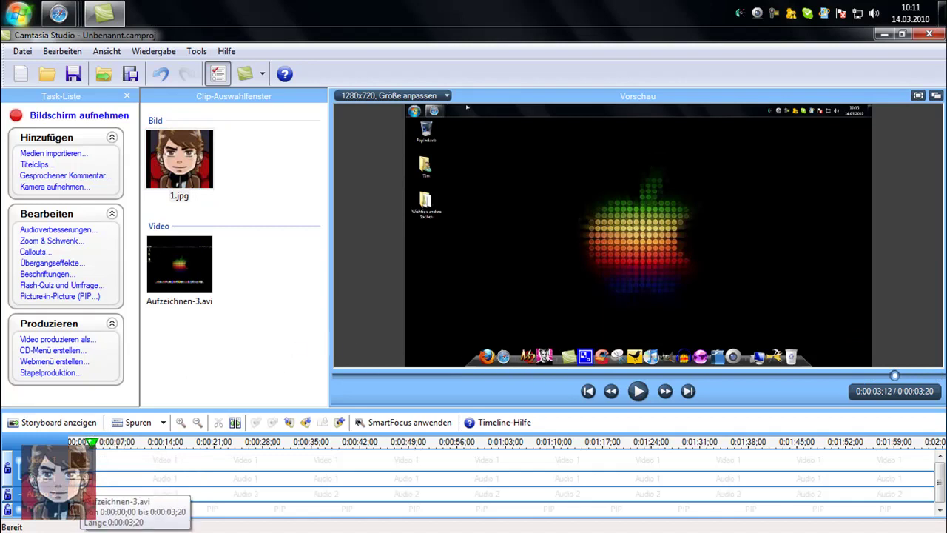
pyautogui.click(83, 516)
pyautogui.doubleClick(85, 518)
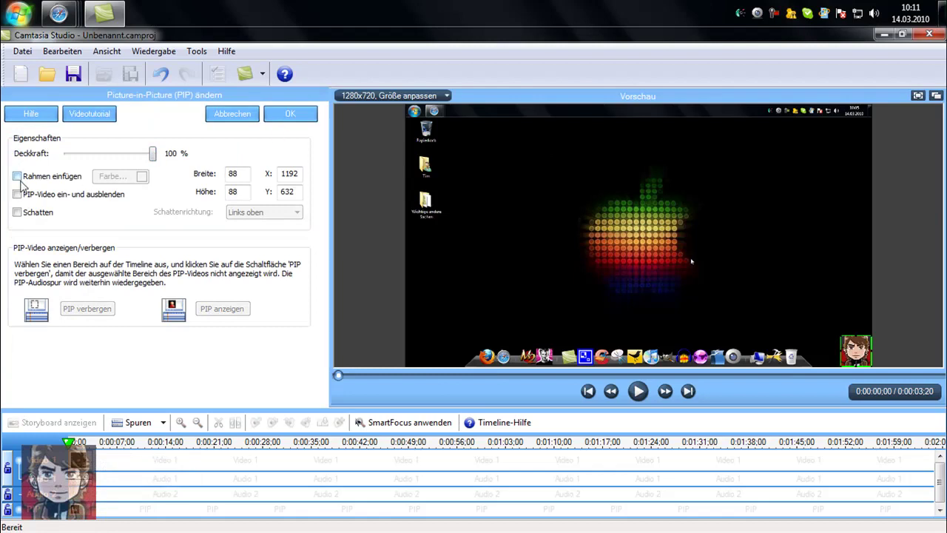
# - Try the border and shadow options on the picture-in-picture image
pyautogui.click(17, 177)
pyautogui.click(18, 178)
pyautogui.click(17, 212)
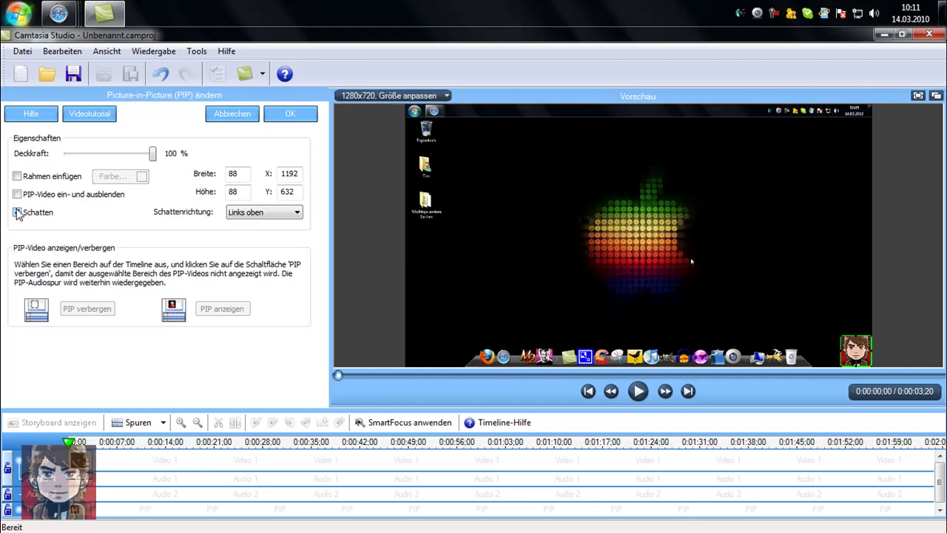
pyautogui.click(17, 213)
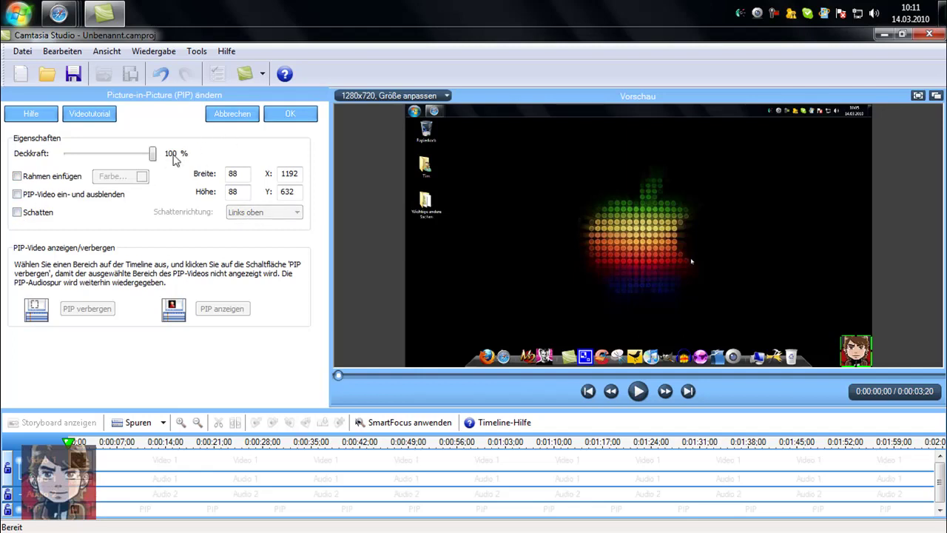
# - Move the image to the video's lower-left corner at about X 29, Y 611, with 70% opacity and fade in and out enabled
pyautogui.moveTo(861, 344); pyautogui.dragTo(437, 342)
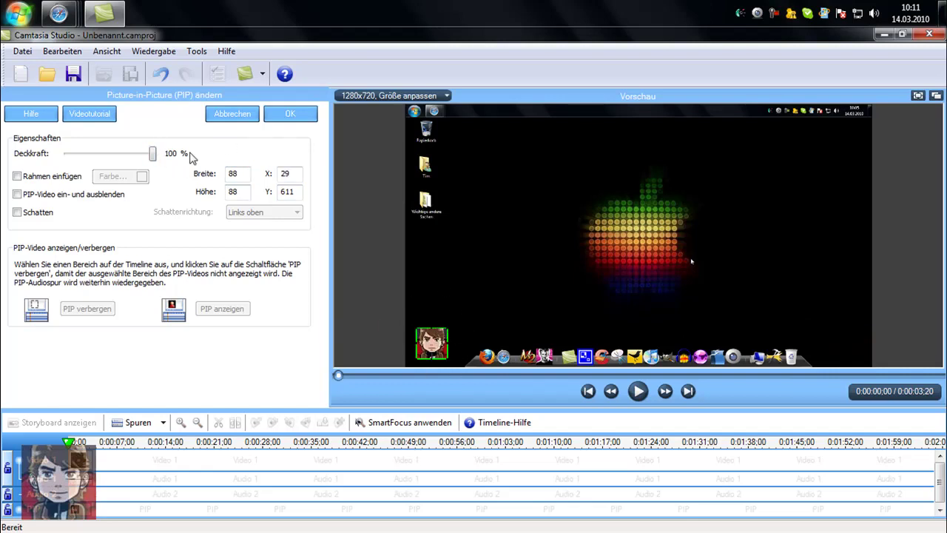
pyautogui.moveTo(154, 162); pyautogui.dragTo(127, 157)
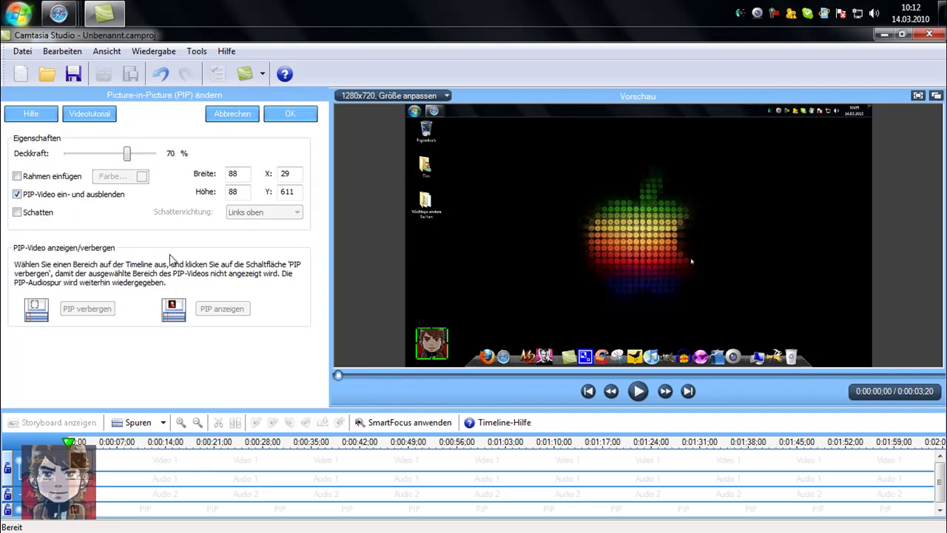
pyautogui.click(640, 392)
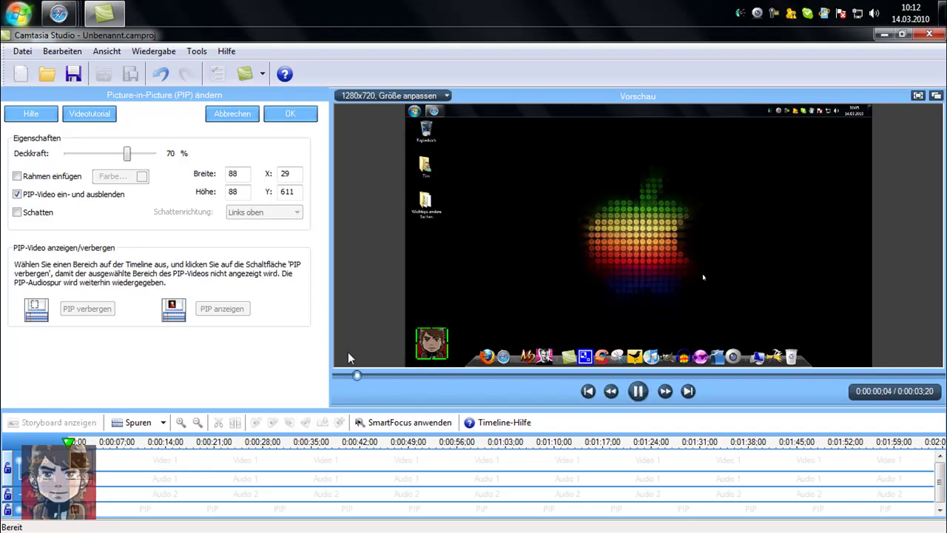
pyautogui.click(291, 115)
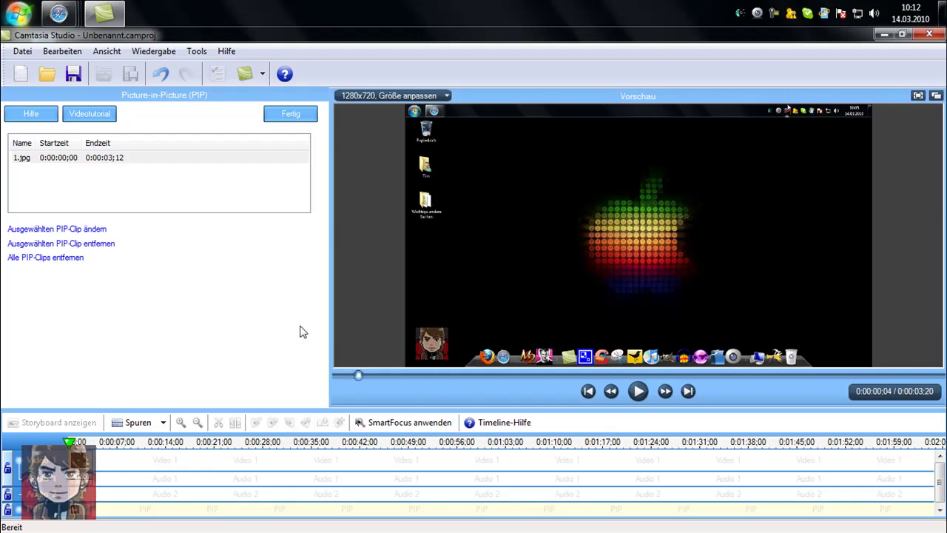
# - Play the video to check how the overlaid image fades in, and finish picture-in-picture editing
pyautogui.click(638, 392)
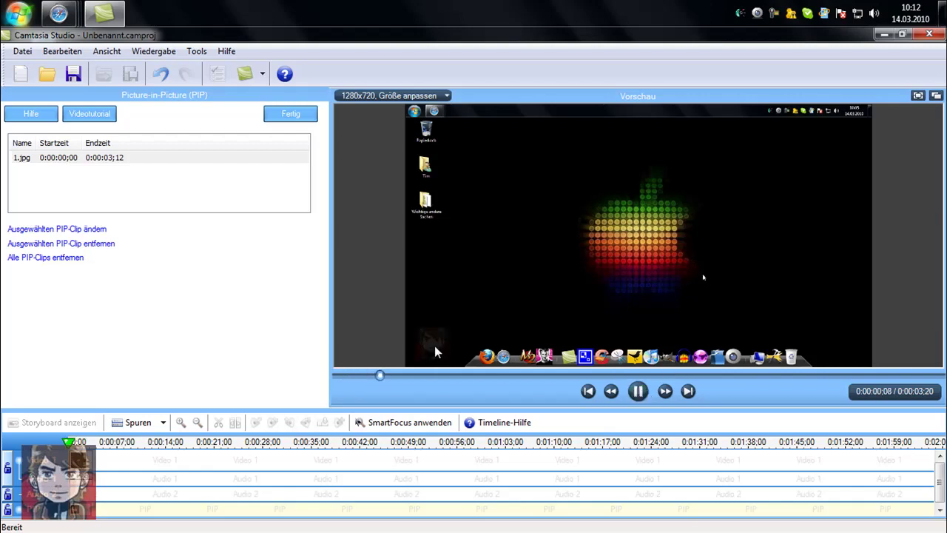
pyautogui.click(630, 394)
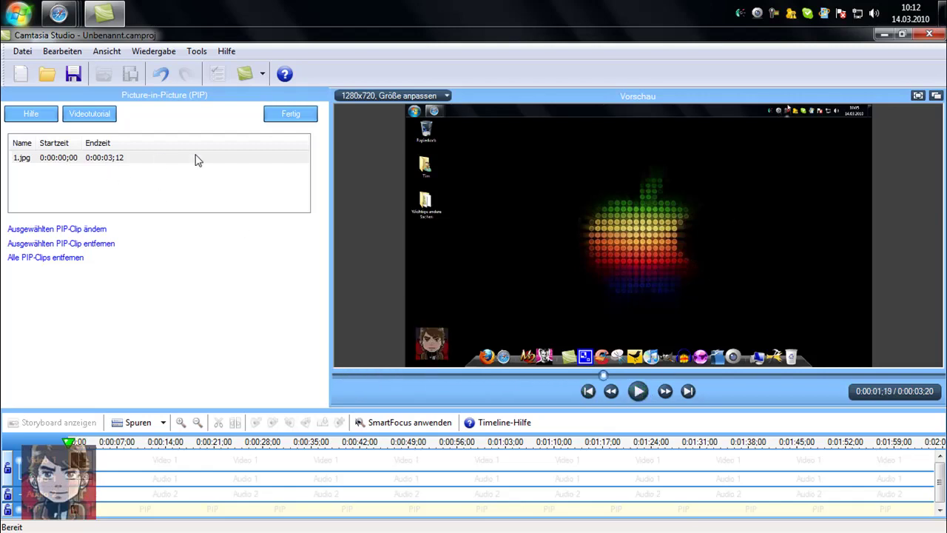
pyautogui.click(299, 119)
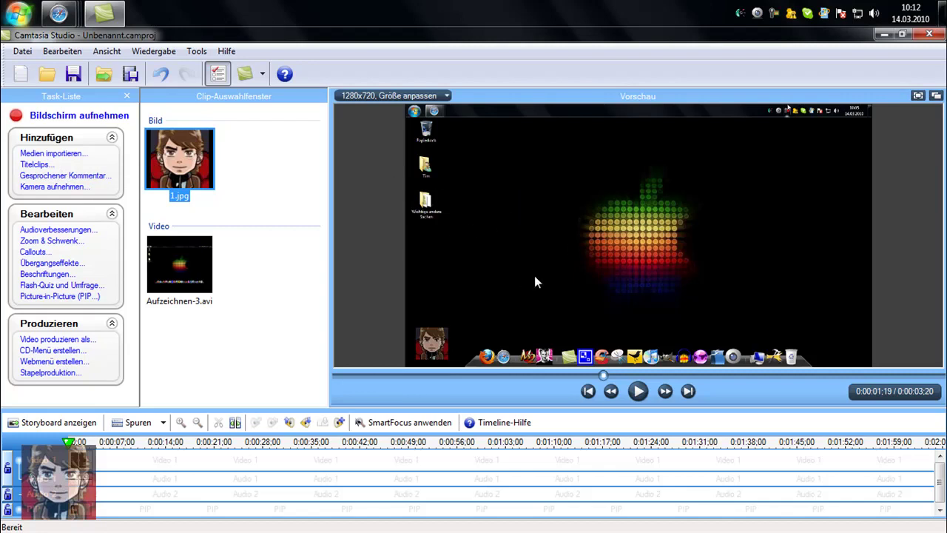
# - Open Zoom & Schwenk editing and turn off keeping the aspect ratio in the advanced settings
pyautogui.click(75, 242)
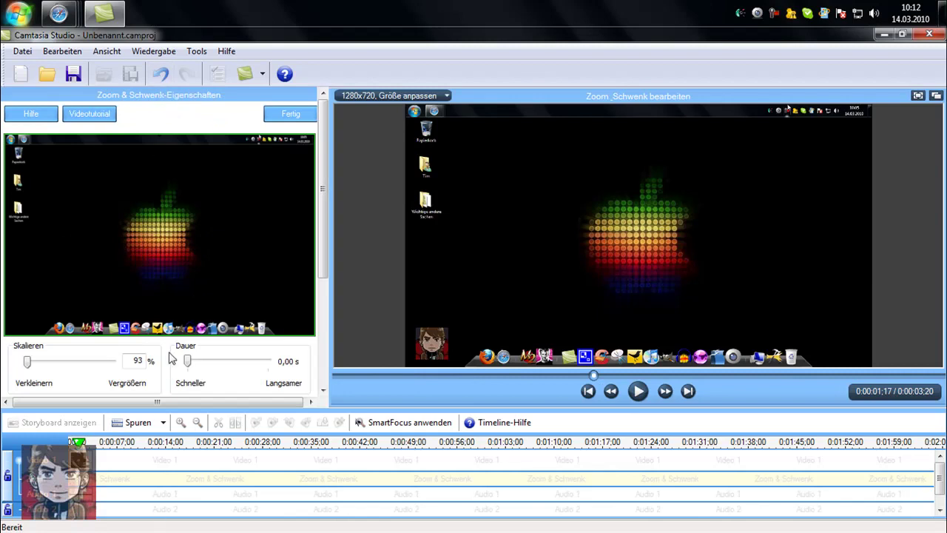
pyautogui.scroll(-5, 148, 295)
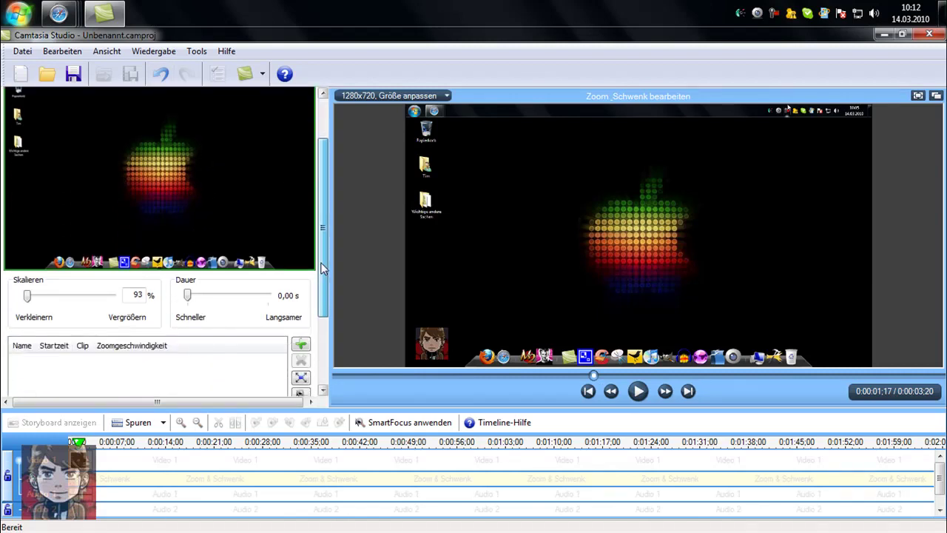
pyautogui.click(22, 318)
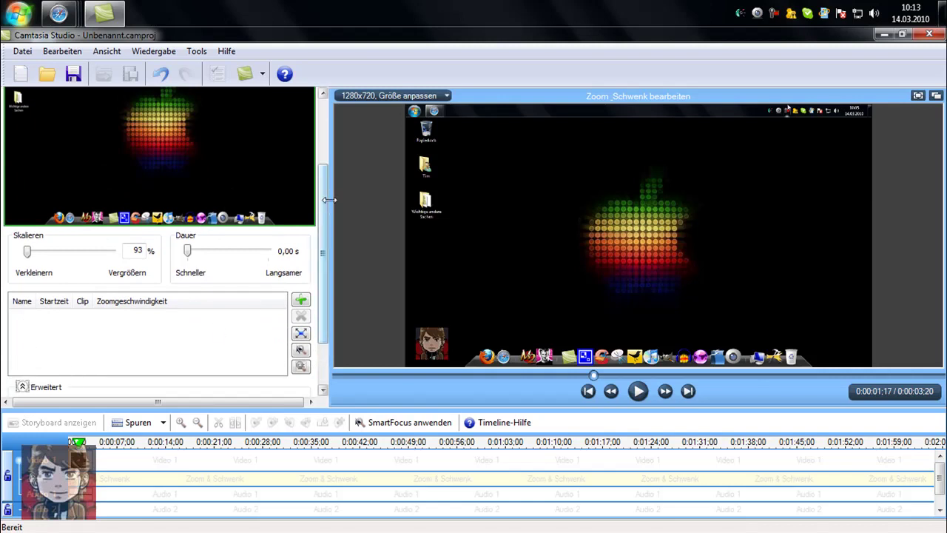
pyautogui.scroll(-2, 325, 200)
pyautogui.click(226, 348)
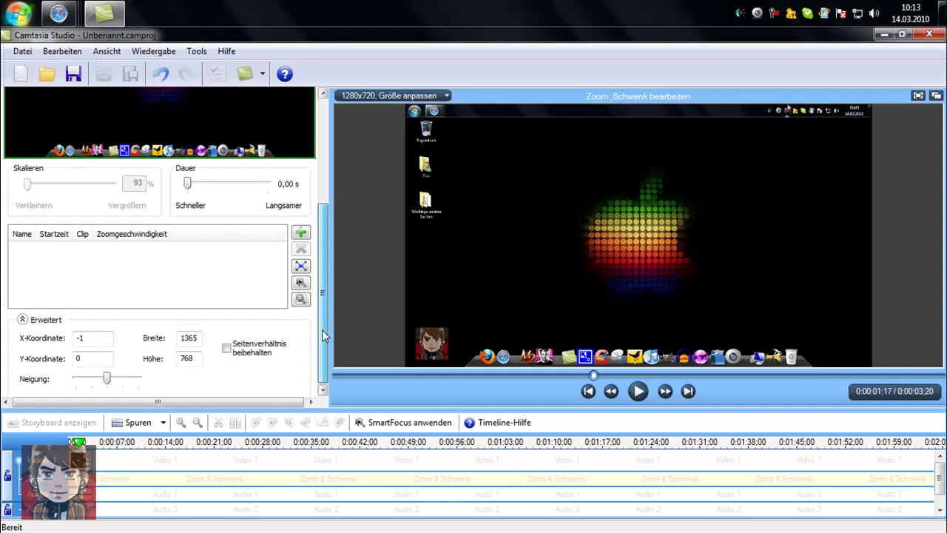
# - Shrink the zoom frame toward the video's upper-left corner to about 105% scale, and return the playhead to 0:00:00;00
pyautogui.moveTo(323, 342); pyautogui.dragTo(326, 228)
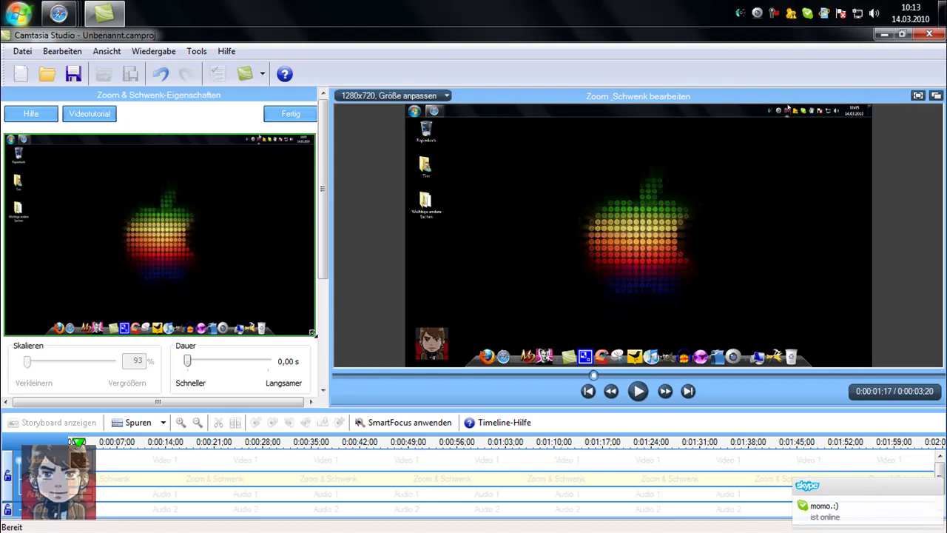
pyautogui.moveTo(313, 332); pyautogui.dragTo(284, 312)
pyautogui.moveTo(185, 205); pyautogui.dragTo(127, 190)
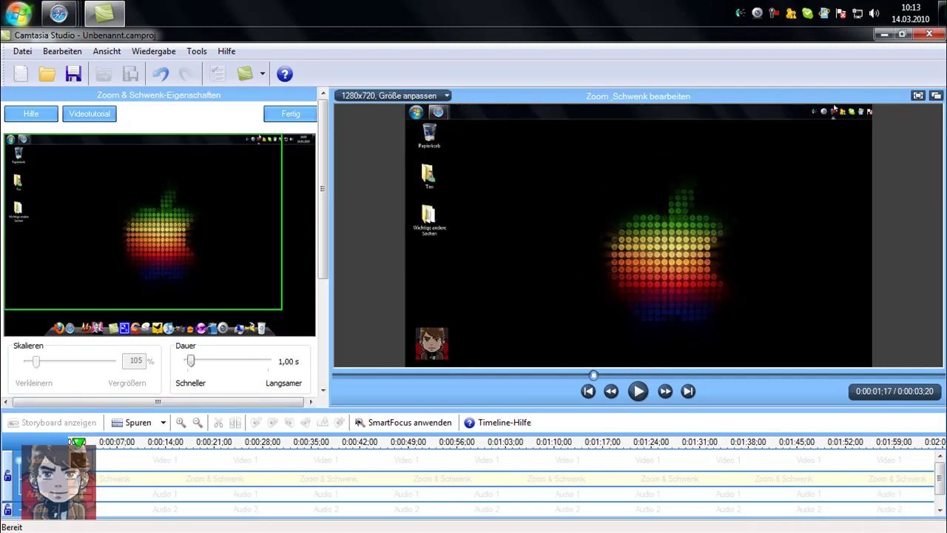
pyautogui.click(73, 442)
pyautogui.click(95, 482)
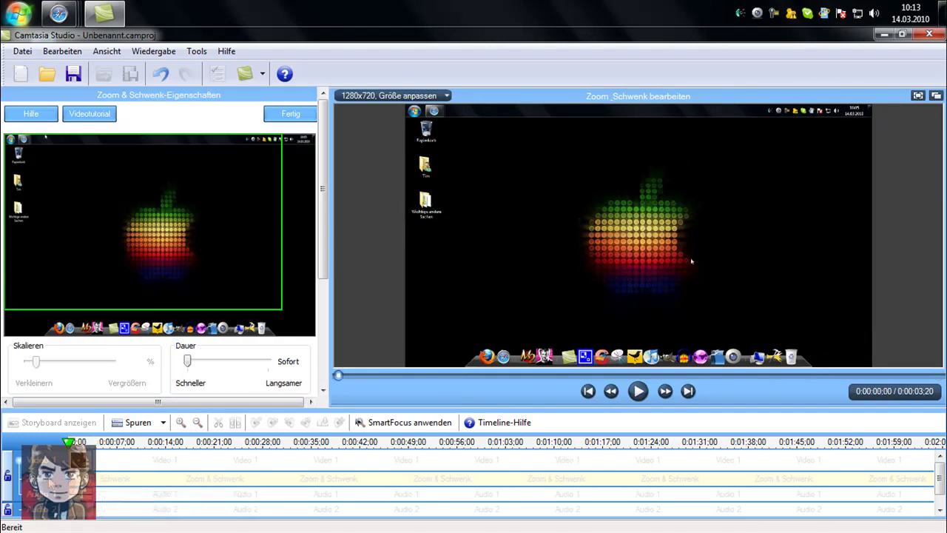
# - Move the zoom frame slightly down and inward so its upper edge sits just below the recorded taskbar
pyautogui.press('Home')
pyautogui.moveTo(176, 241); pyautogui.dragTo(165, 227)
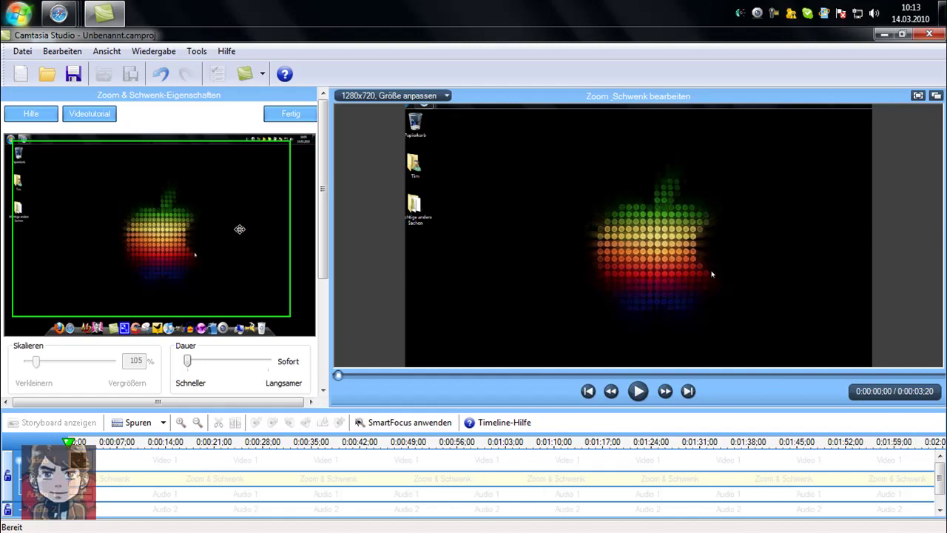
pyautogui.moveTo(239, 229); pyautogui.dragTo(241, 233)
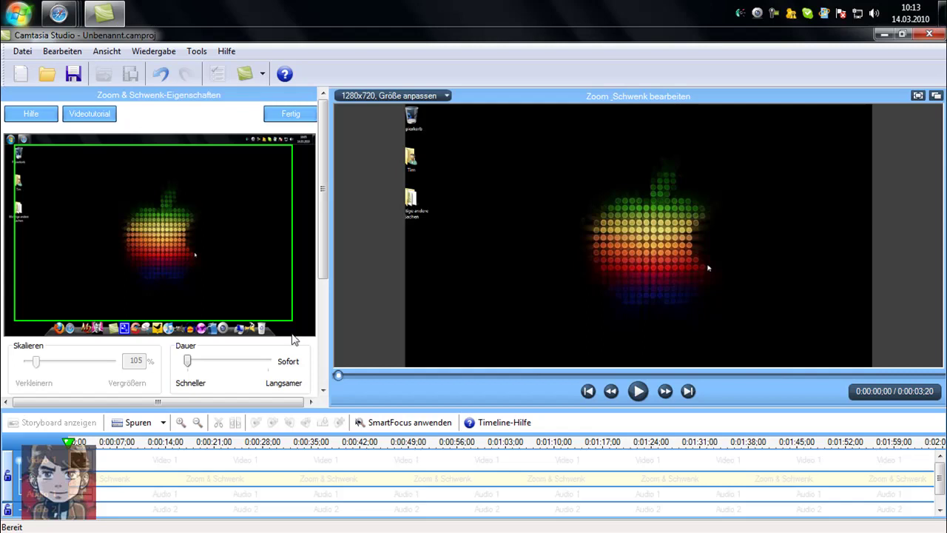
# - Stretch the zoom frame to the video's right, bottom and left edges at about 93% scale, and finish Zoom & Schwenk editing
pyautogui.moveTo(319, 334); pyautogui.dragTo(315, 335)
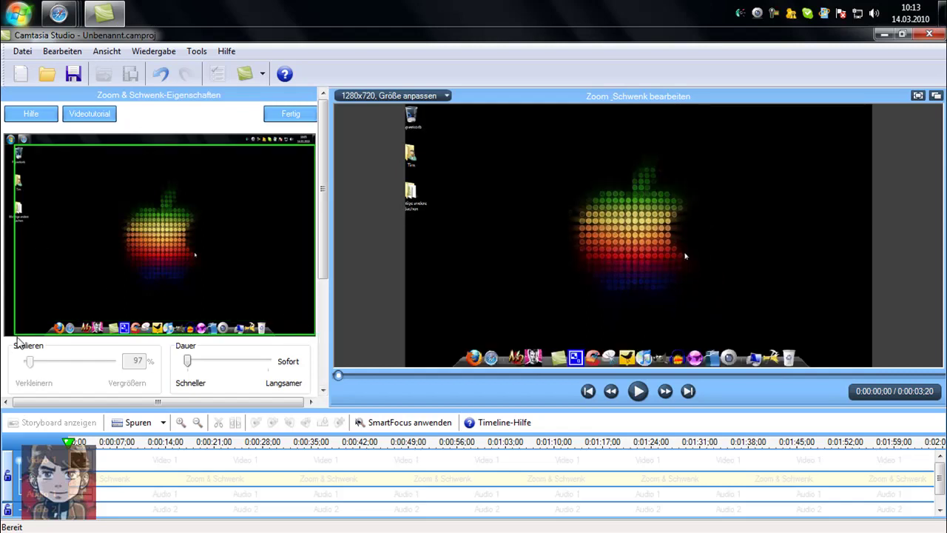
pyautogui.moveTo(14, 335); pyautogui.dragTo(4, 347)
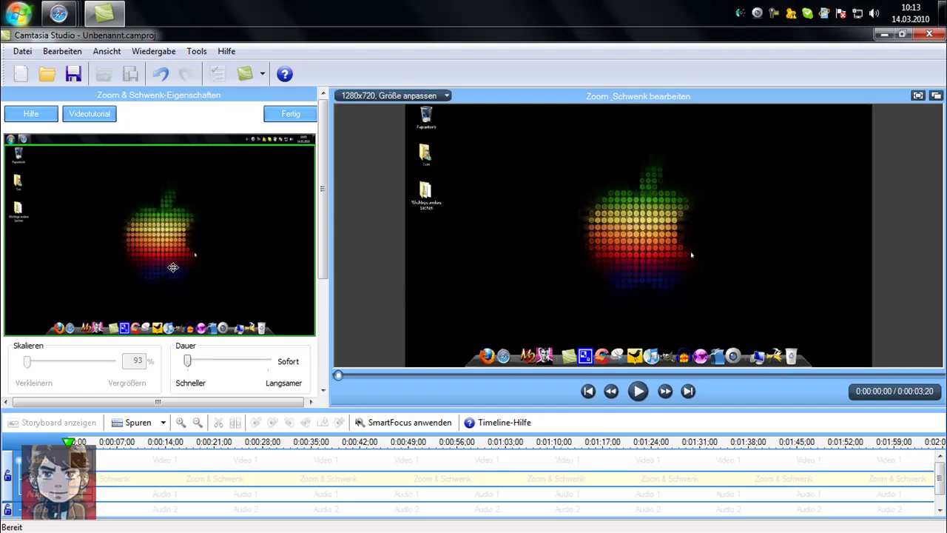
pyautogui.click(279, 115)
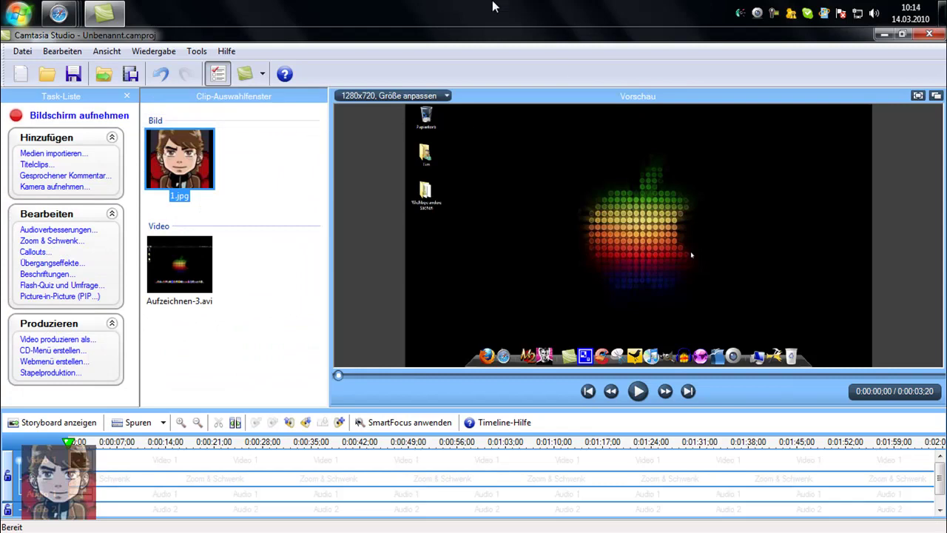
# - Minimize the Camtasia Studio window to reveal the desktop
pyautogui.moveTo(510, 37); pyautogui.dragTo(518, 1)
pyautogui.click(882, 34)
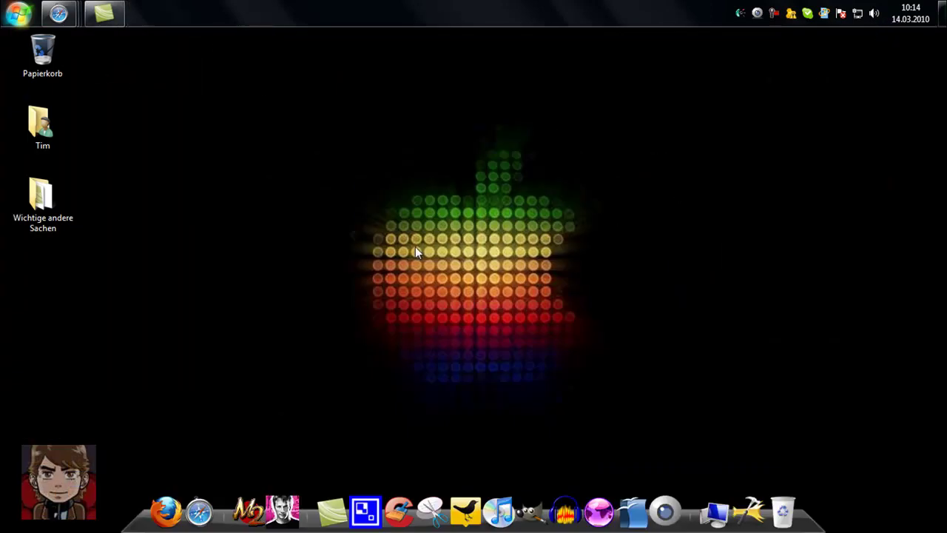